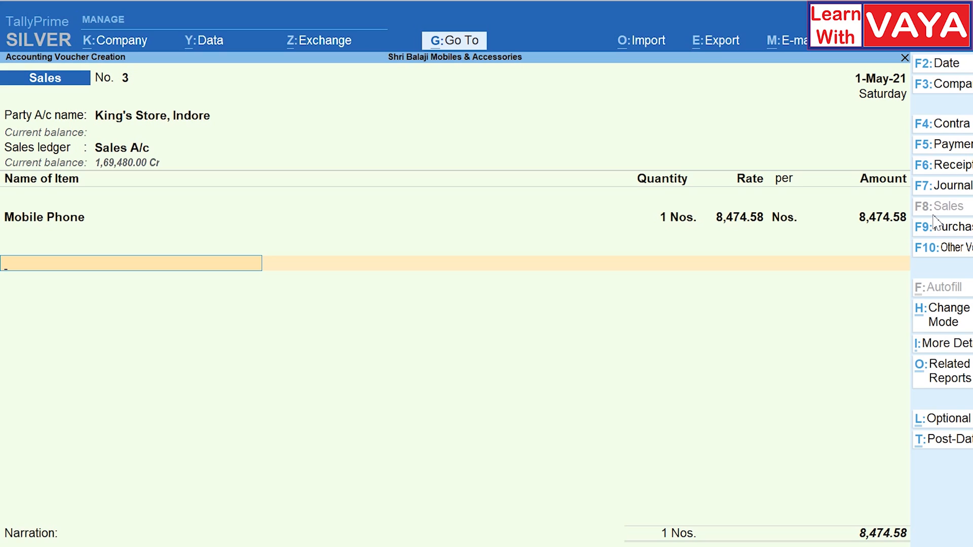
# Step: Add the CGST and SGST ledgers below the Mobile Phone item in sales voucher 3, accepting their calculated amounts
pyautogui.write('Cg')
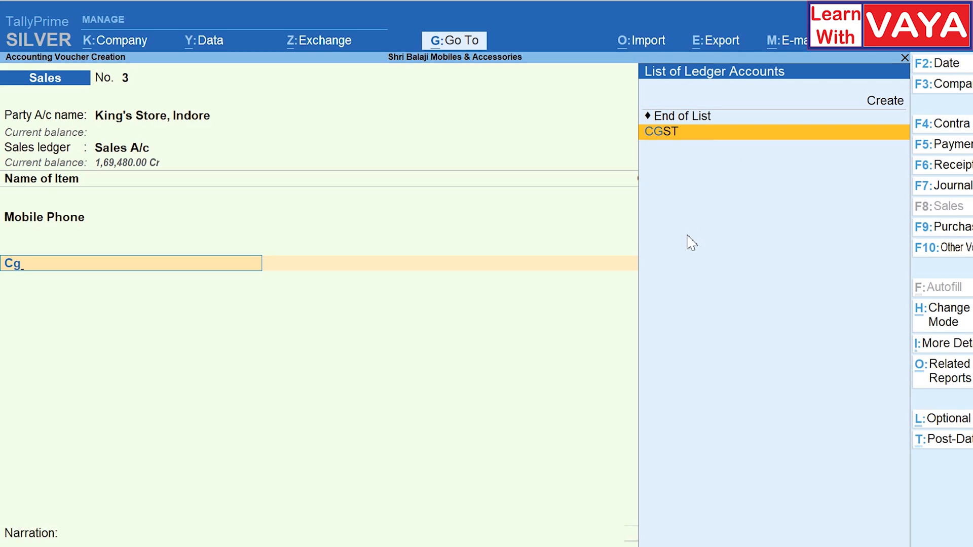
pyautogui.press('Return')
pyautogui.press('Return')
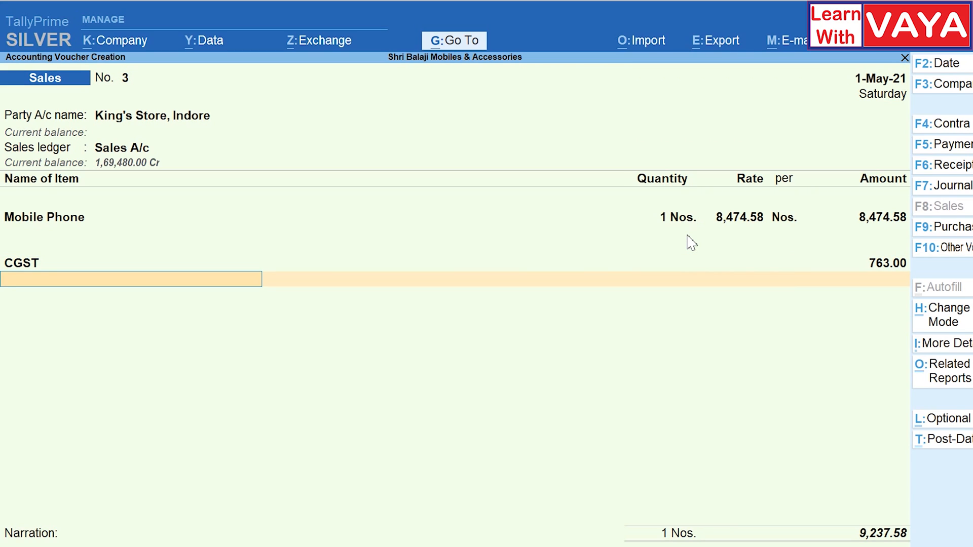
pyautogui.write('Sg')
pyautogui.press('Return')
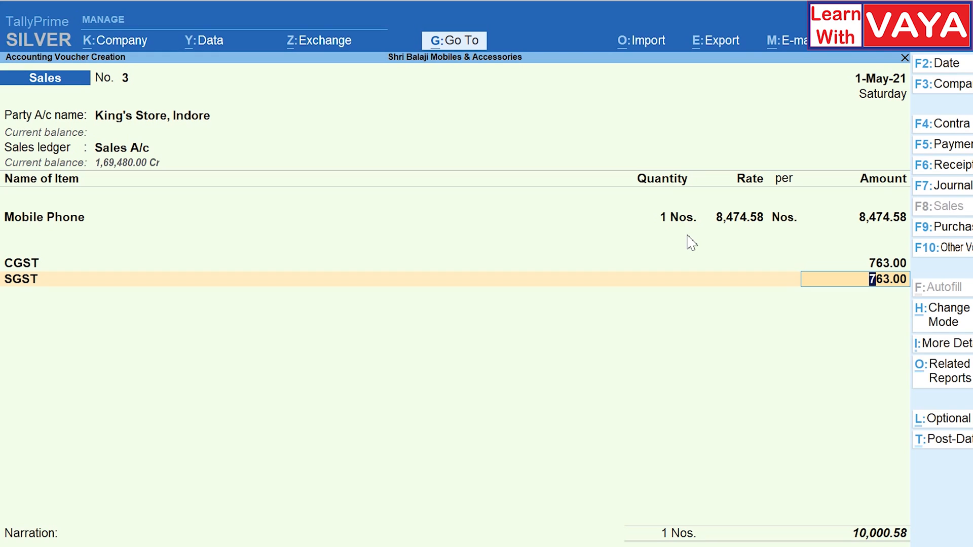
pyautogui.press('Return')
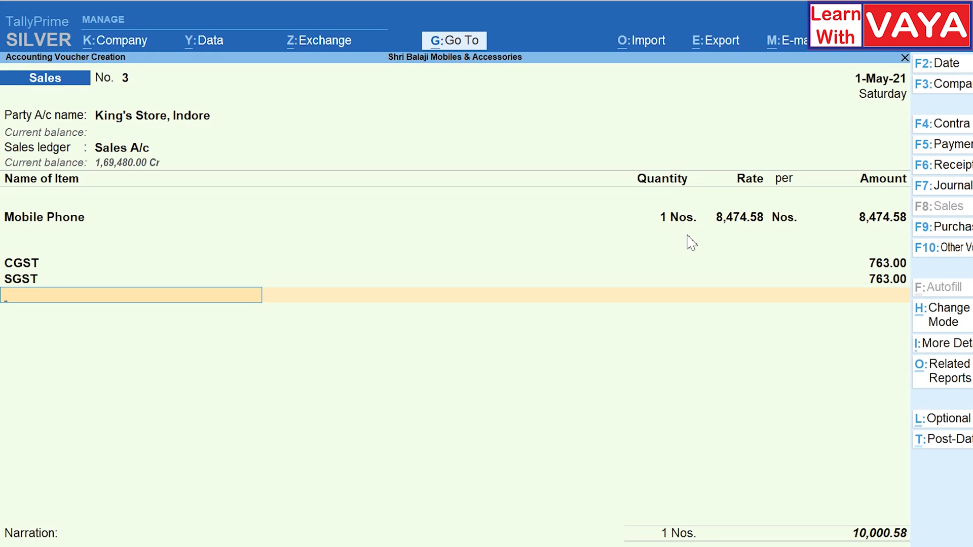
# Step: Add the Round Off ledger with an amount of -0.58 and save sales voucher 3
pyautogui.write('Ro')
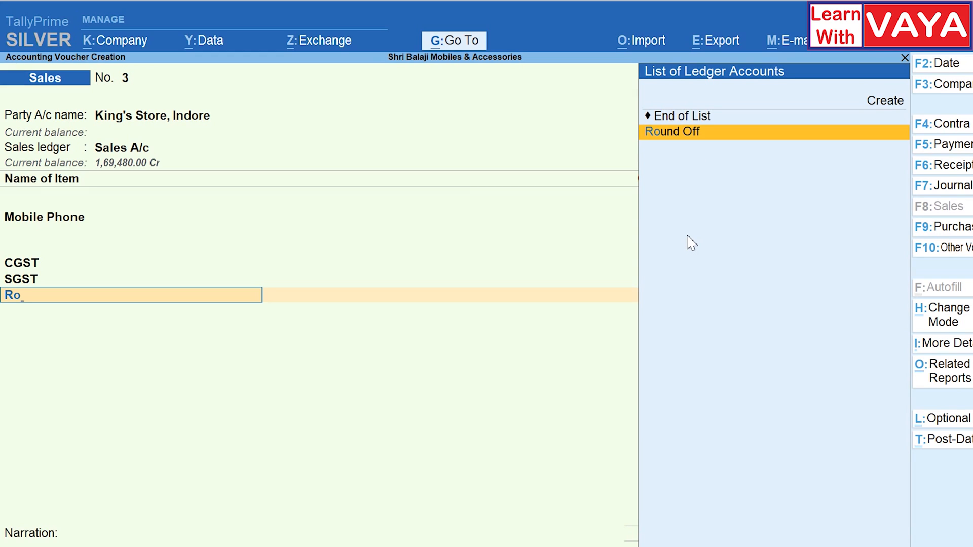
pyautogui.press('Return')
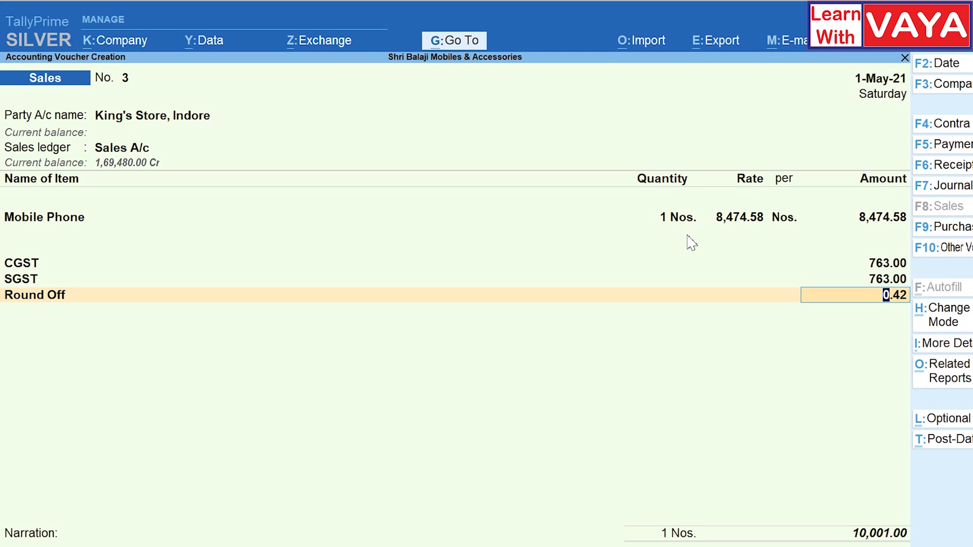
pyautogui.write('-.58')
pyautogui.press('Return')
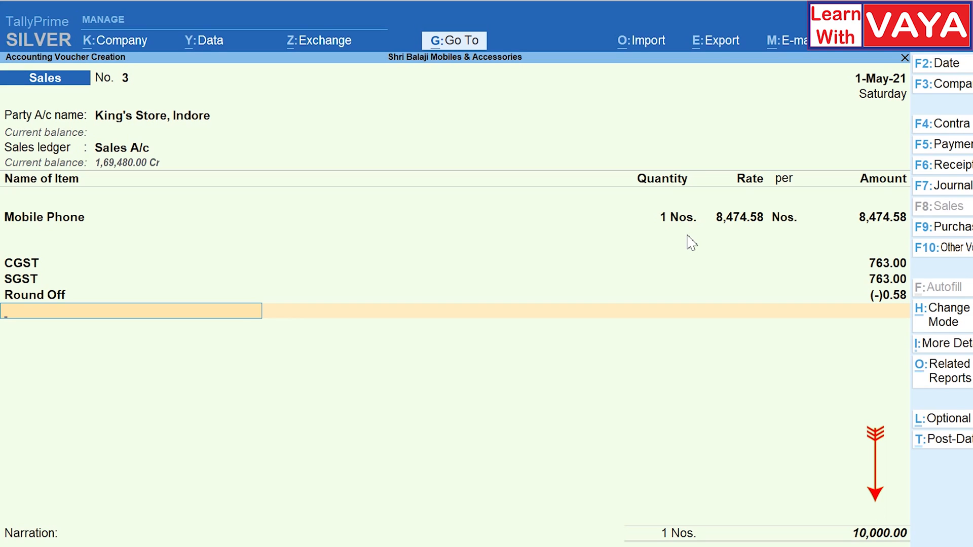
pyautogui.hotkey('ctrl', 'a')
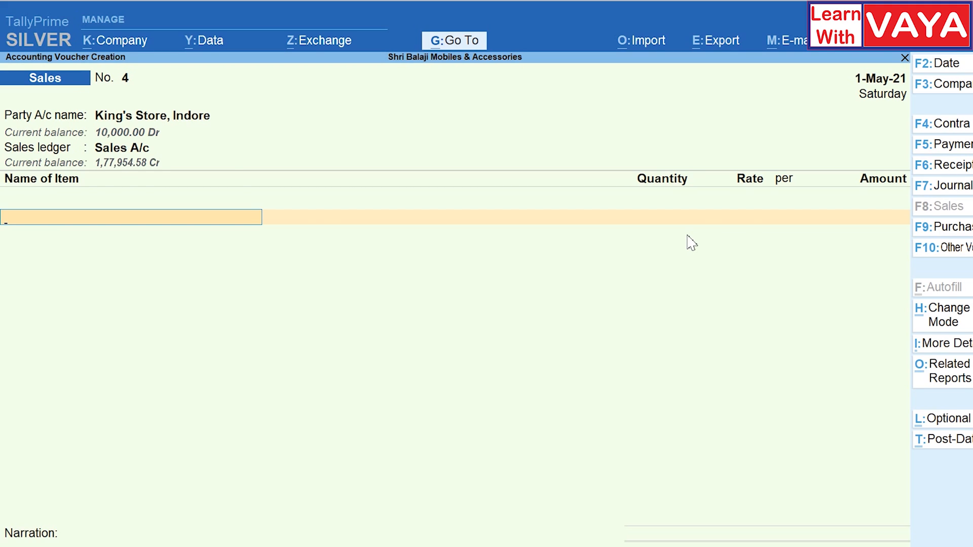
# Step: Set Provide Rate Inclusive of Tax for Stock Items to Yes in the voucher configuration and save it
pyautogui.press('F12')
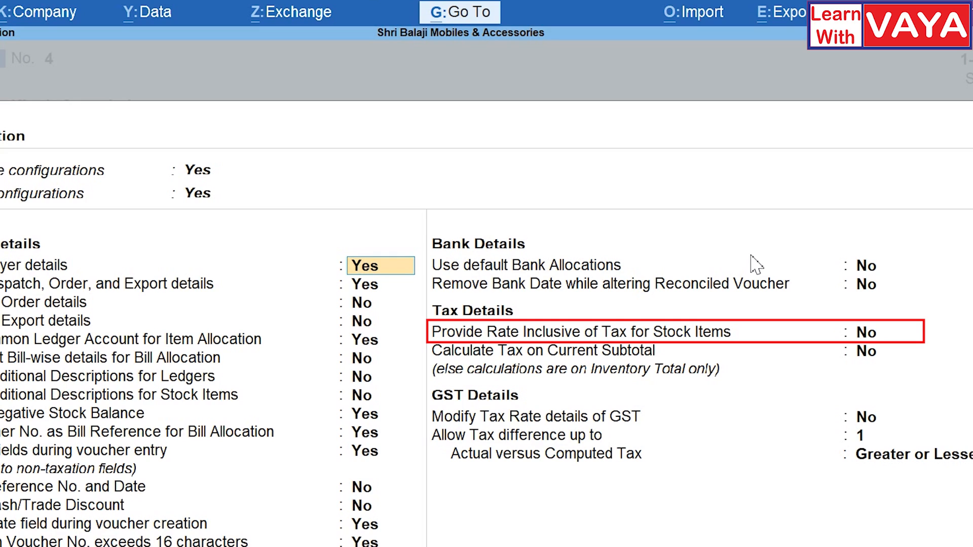
pyautogui.click(868, 333)
pyautogui.write('y')
pyautogui.press('Return')
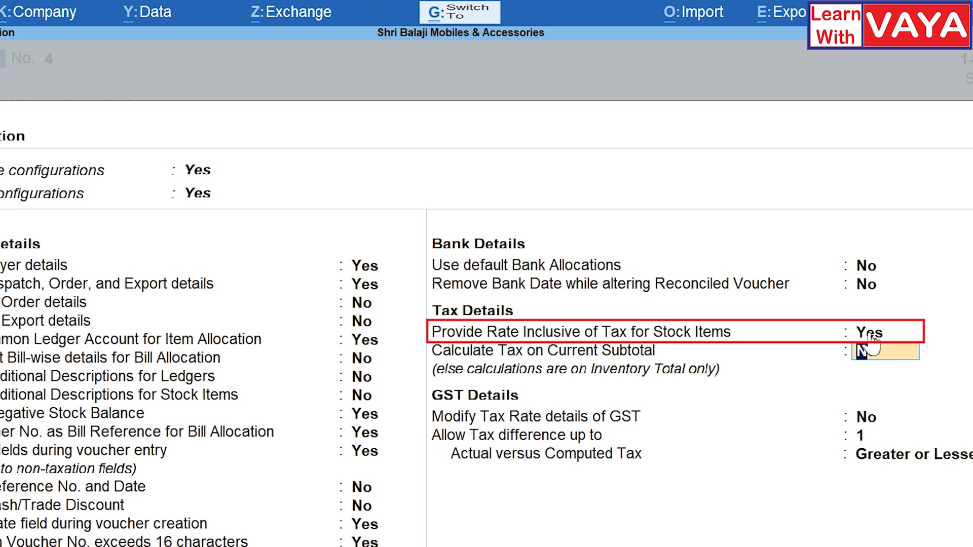
pyautogui.hotkey('ctrl', 'a')
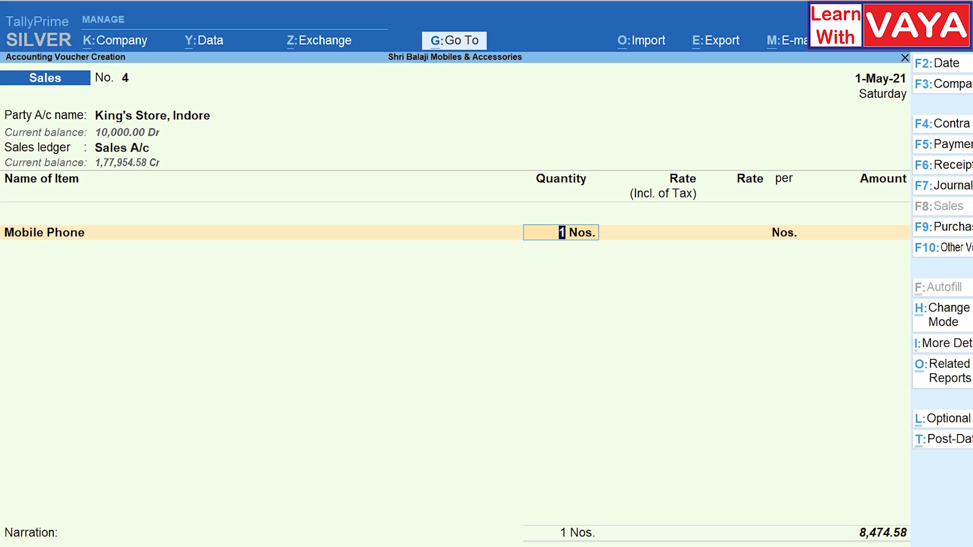
# Step: Enter a tax-inclusive rate of 10000 for 1 Nos. of Mobile Phone and finish the item list
pyautogui.press('Return')
pyautogui.write('10000')
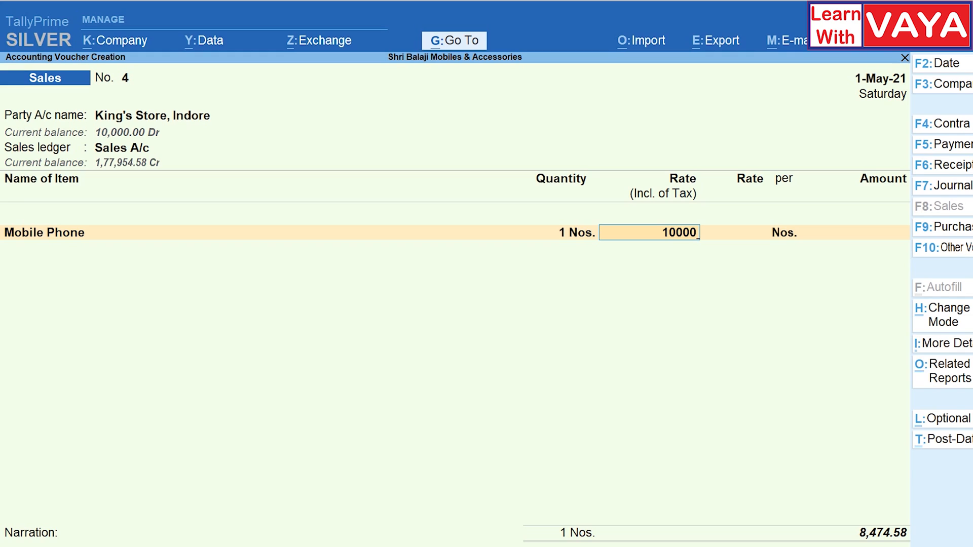
pyautogui.press('Return')
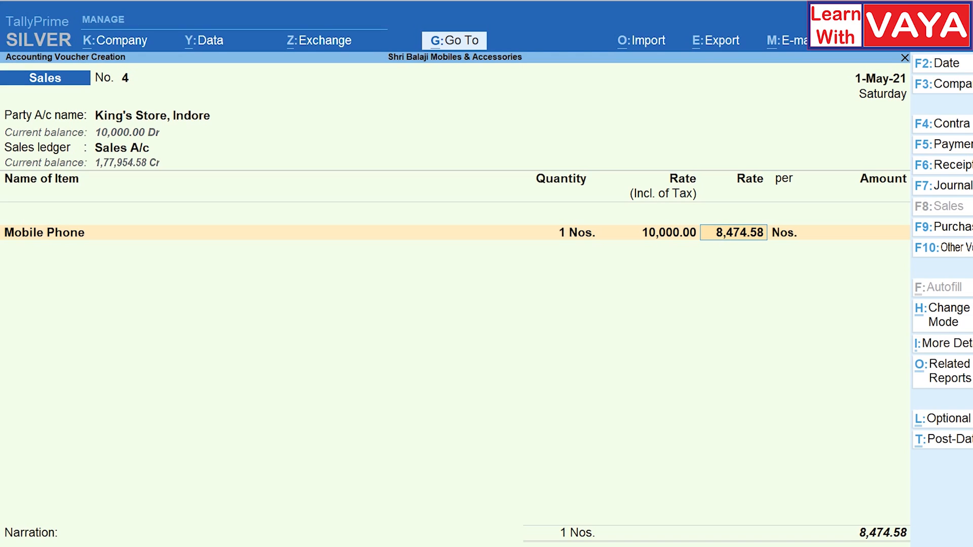
pyautogui.press('Return')
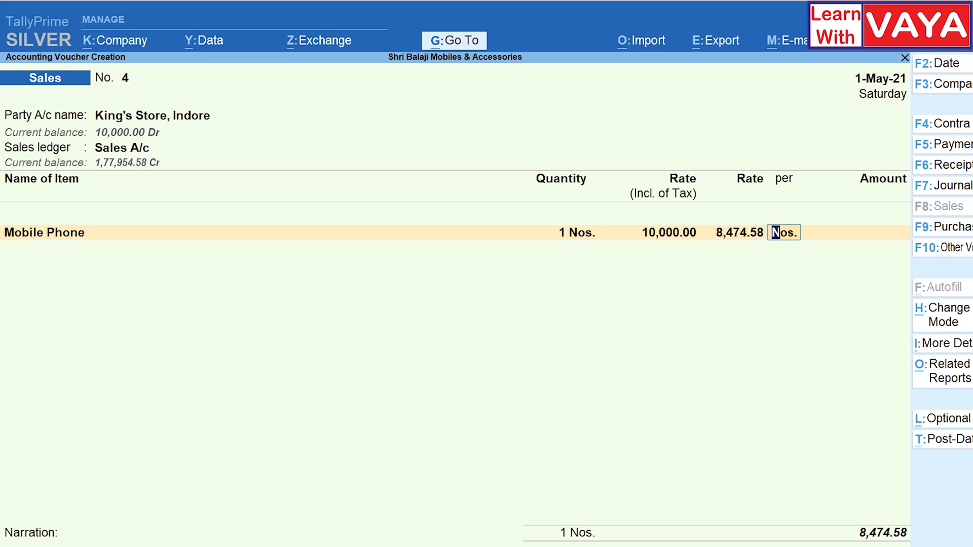
pyautogui.press('Return')
pyautogui.press('Return')
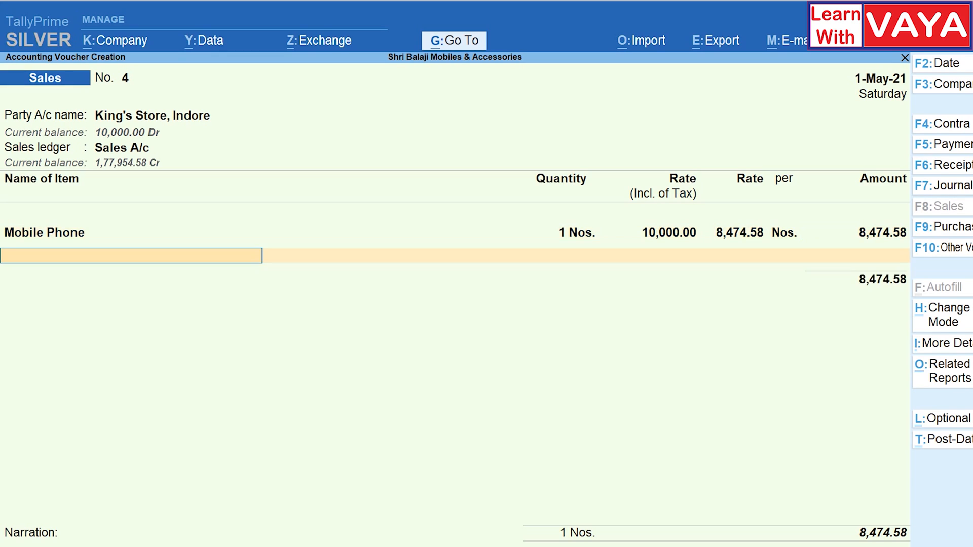
pyautogui.press('Return')
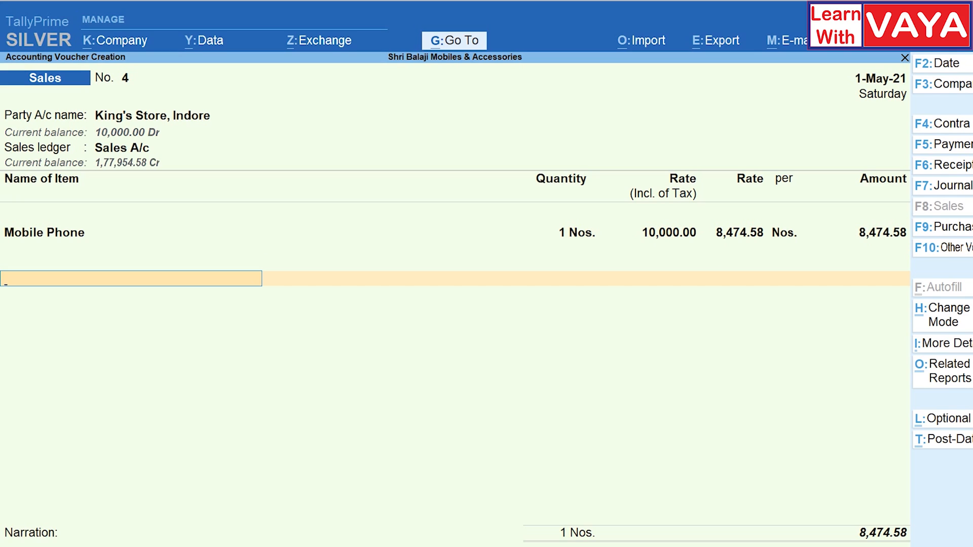
# Step: Add the CGST and SGST ledgers with their calculated amounts to sales voucher 4
pyautogui.write('Cg')
pyautogui.press('Return')
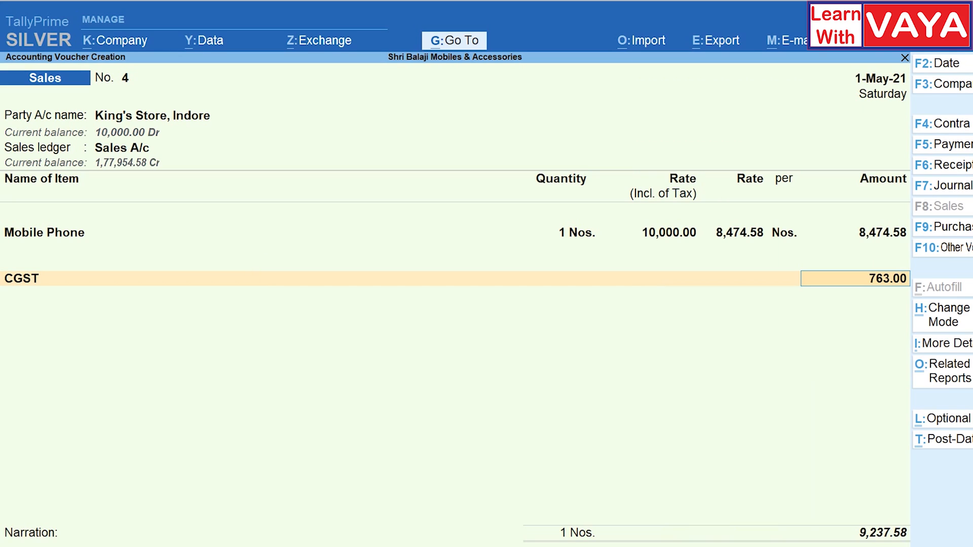
pyautogui.press('Return')
pyautogui.write('S')
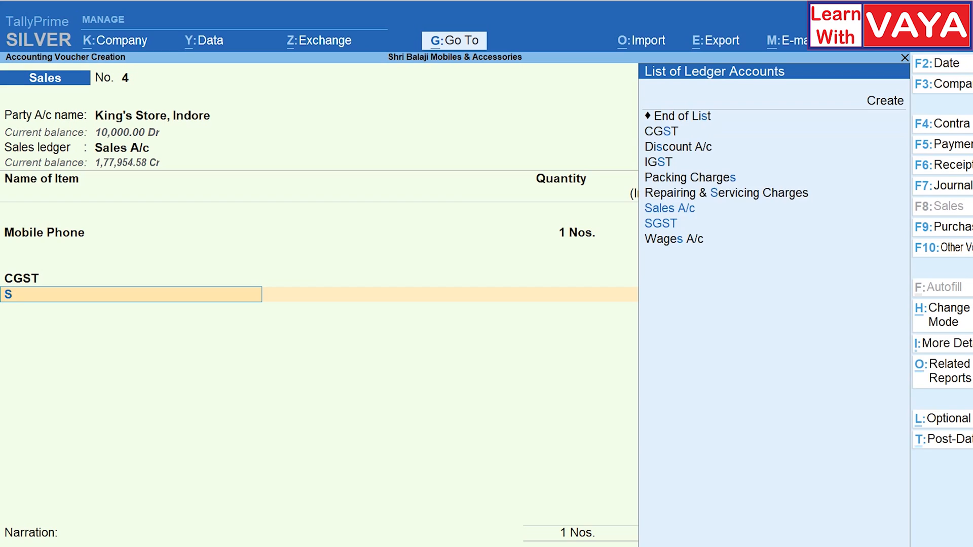
pyautogui.write('g')
pyautogui.press('Return')
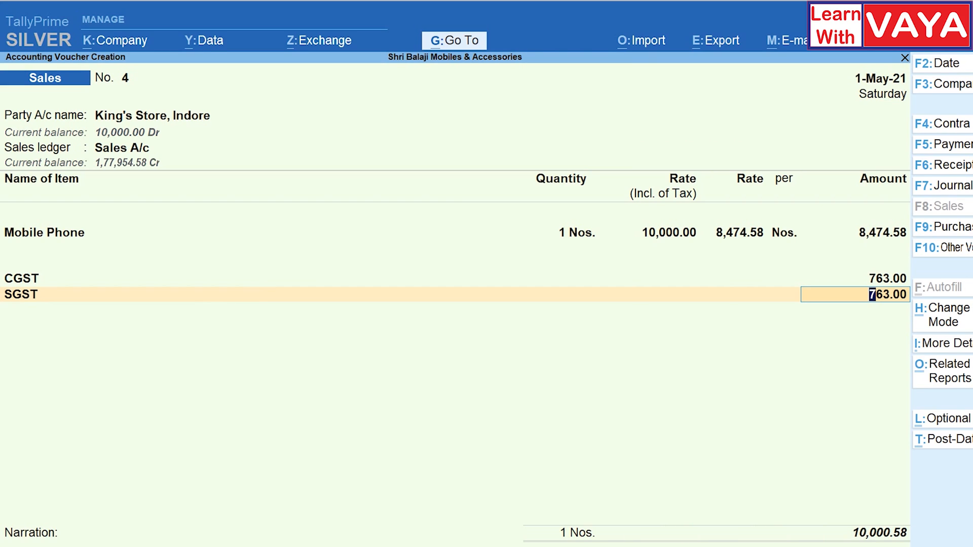
pyautogui.press('Return')
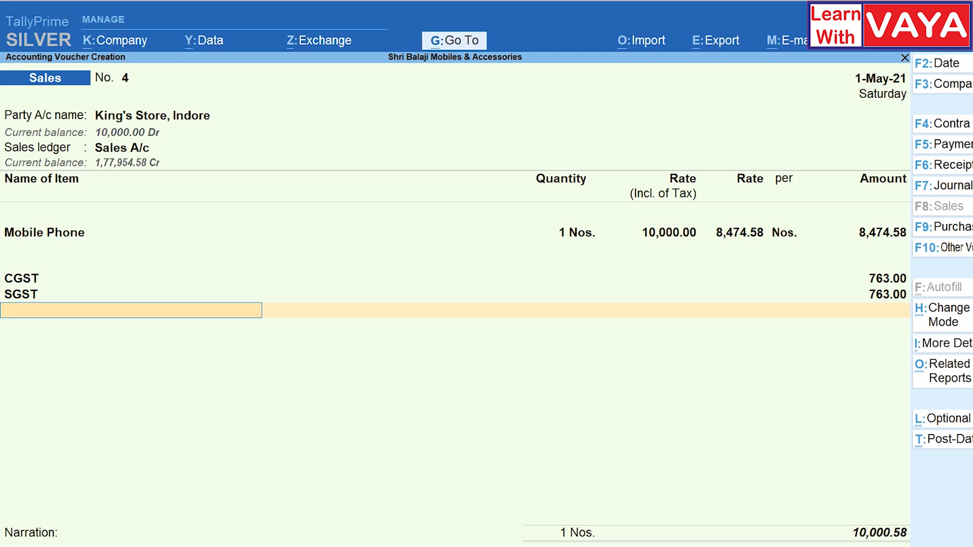
# Step: Add the Round Off ledger below SGST with an amount of -0.58
pyautogui.write('Rou')
pyautogui.press('Return')
pyautogui.write('-.58')
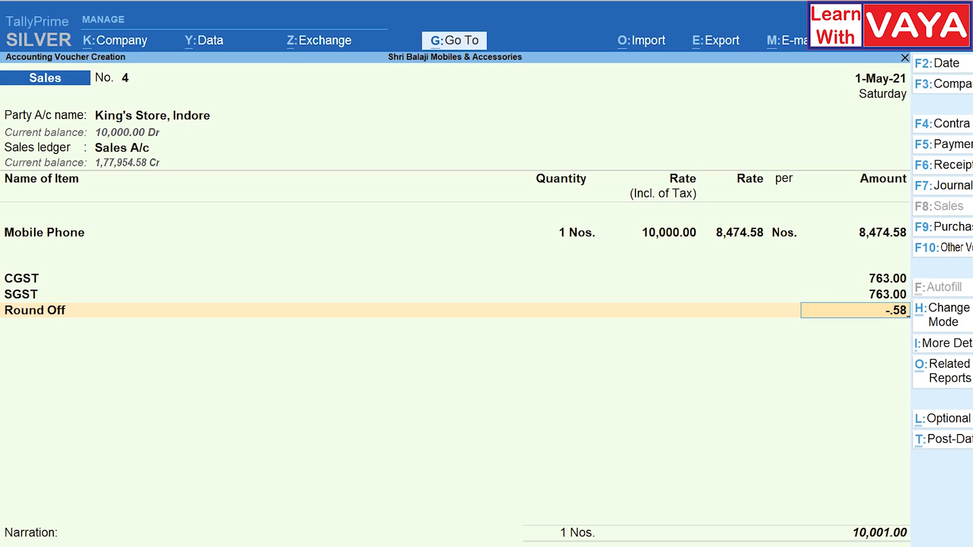
pyautogui.press('Return')
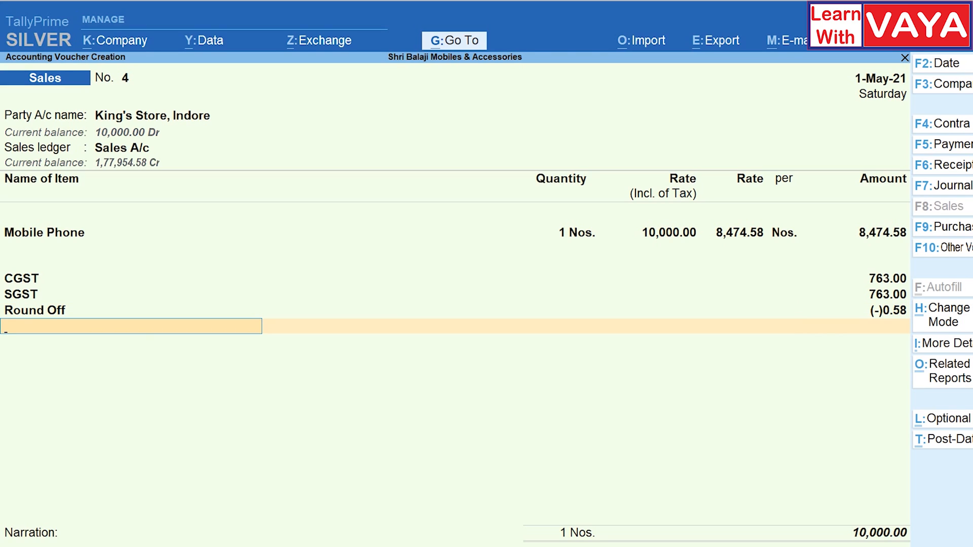
# Step: Preview the printed tax invoice for voucher 4 and examine the rate columns in its item table
pyautogui.press('ctrl')
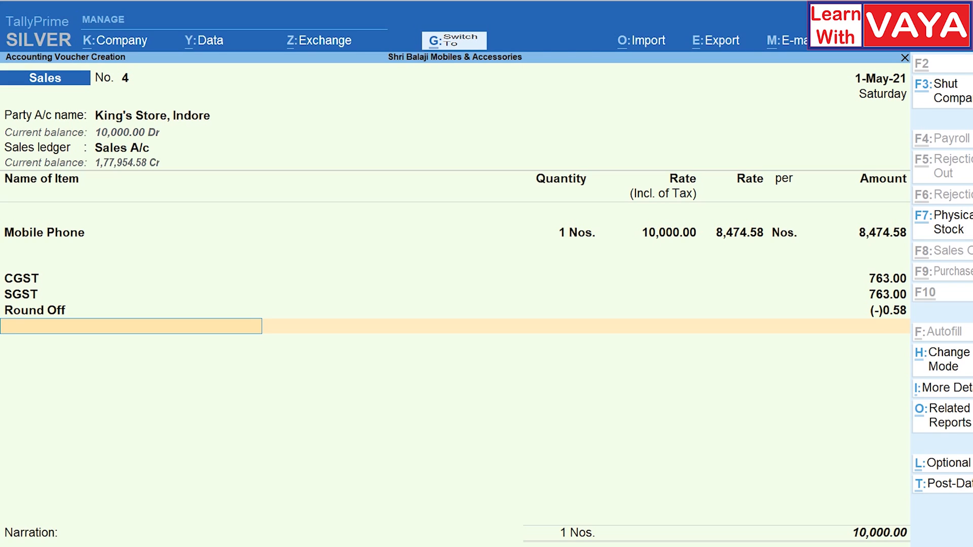
pyautogui.hotkey('ctrl', 'p')
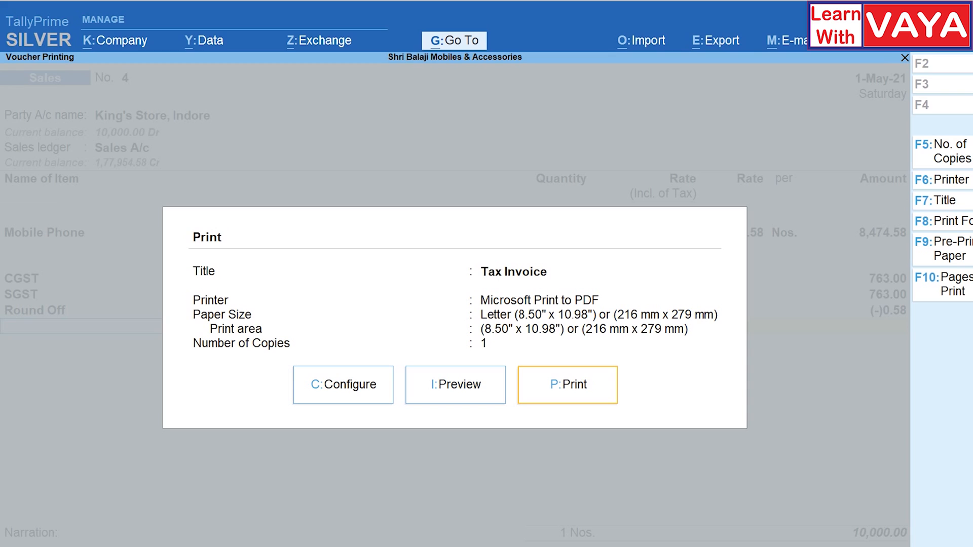
pyautogui.click(469, 383)
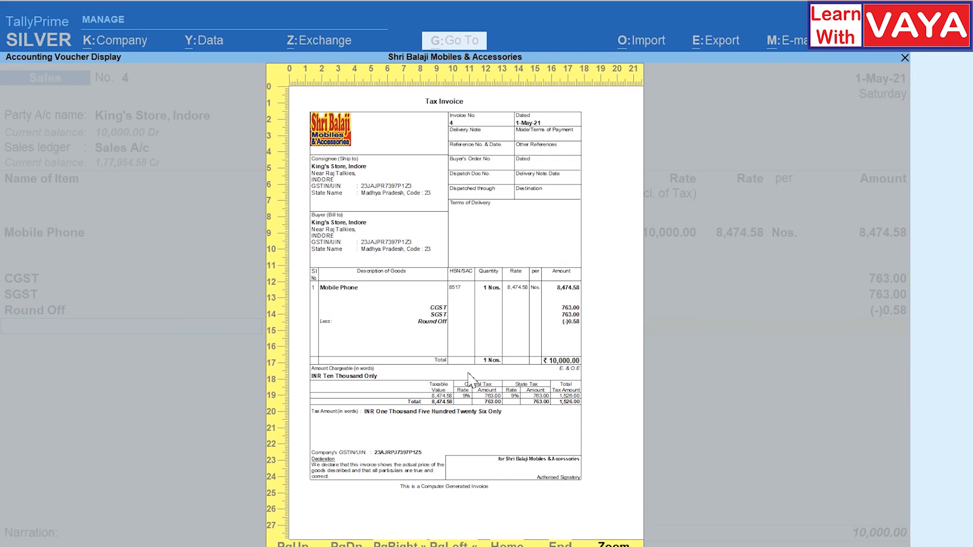
pyautogui.scroll(-3, 532, 330)
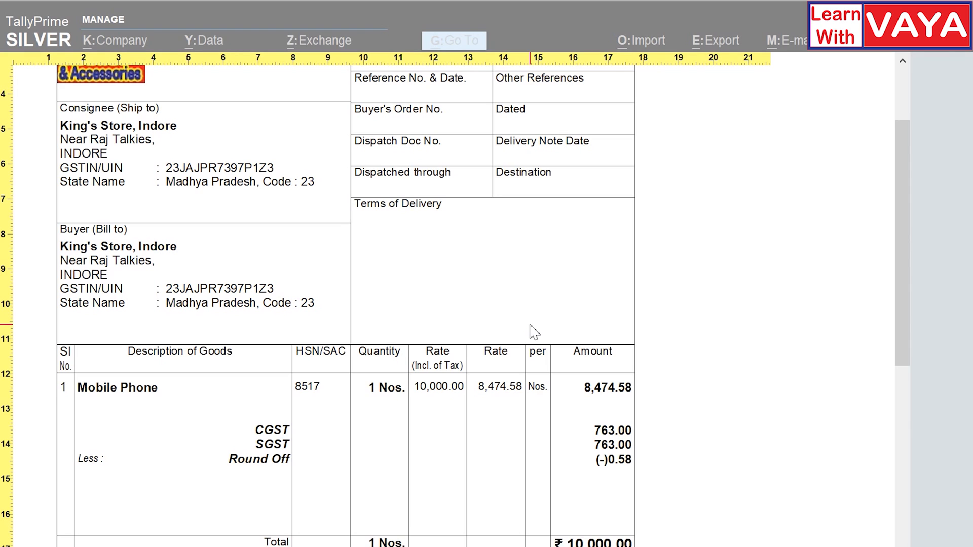
# Step: Close the preview and set Show Rate Inclusive of Tax to No in the print configuration
pyautogui.press('Escape')
pyautogui.click(373, 400)
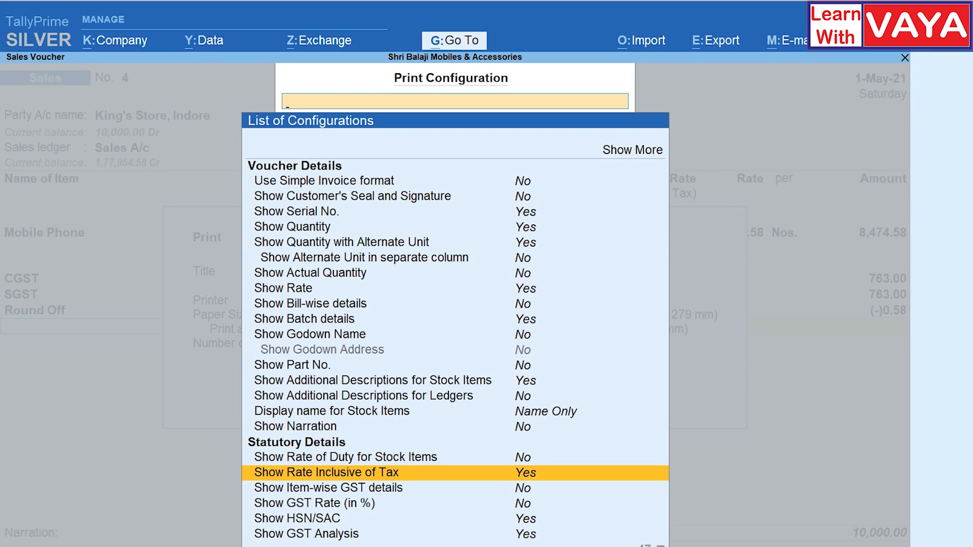
pyautogui.press('Return')
pyautogui.press('Escape')
# Step: Preview the tax invoice again, zoom in and check the rate columns with the changed print configuration
pyautogui.press('i')
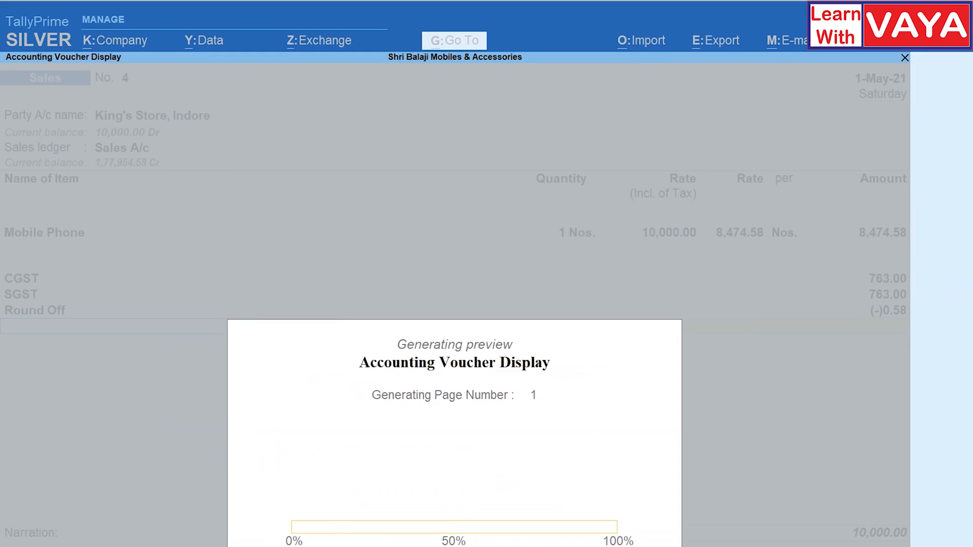
pyautogui.hotkey('alt', 'z')
pyautogui.scroll(-1, 668, 338)
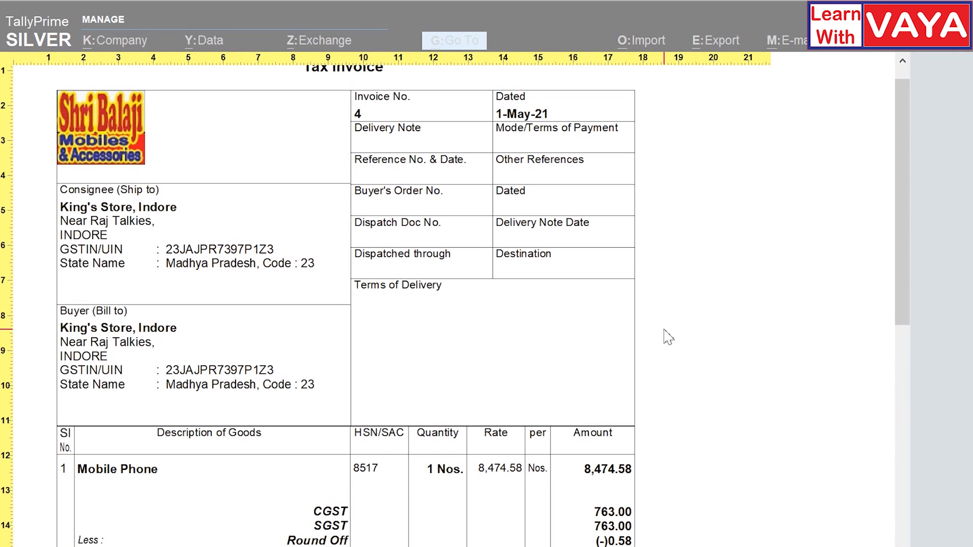
pyautogui.scroll(-2, 668, 337)
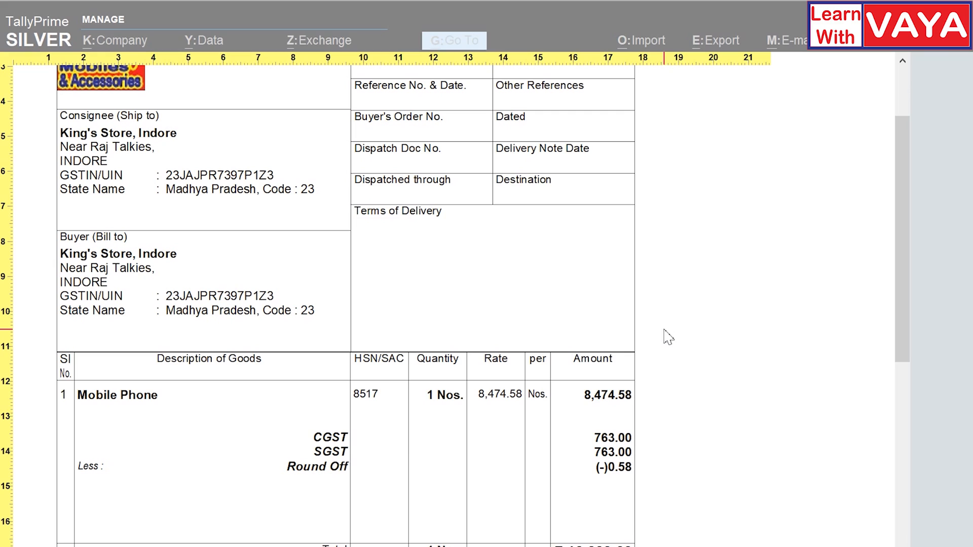